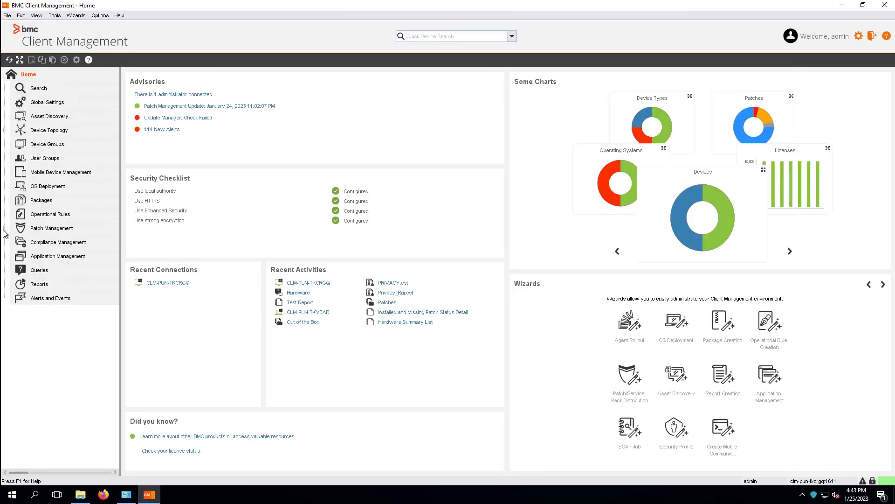
Go to Patch Jobs under Patch Management and bring up its context menu
{"action": "left_click", "coordinate": [4, 230]}
{"action": "left_click", "coordinate": [38, 258]}
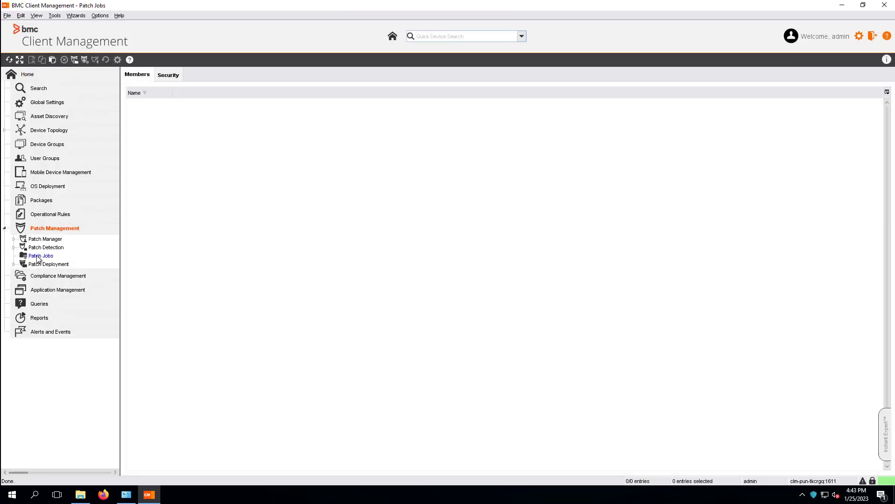
{"action": "right_click", "coordinate": [39, 257]}
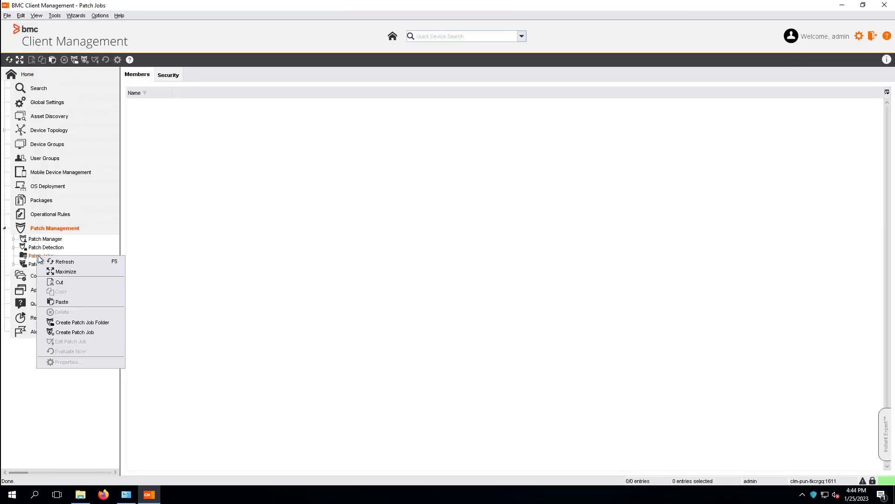
Create a new patch job named 'Google Chrome' and move on to Patch Criteria
{"action": "left_click", "coordinate": [75, 332]}
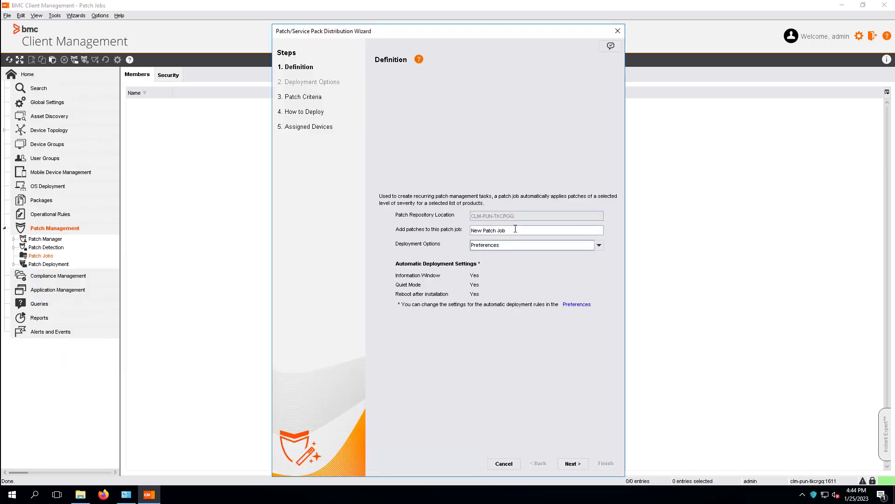
{"action": "left_click_drag", "start_coordinate": [515, 229], "coordinate": [466, 233]}
{"action": "type", "text": "Google Chrome"}
{"action": "left_click", "coordinate": [578, 464]}
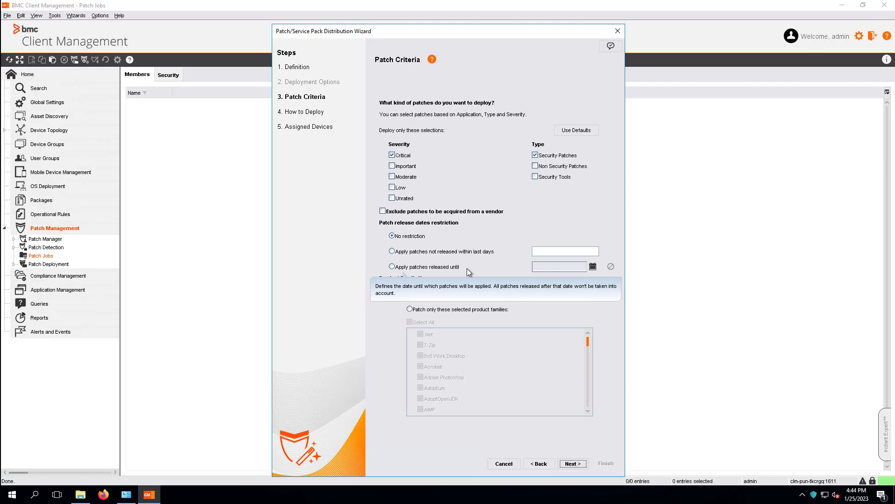
Add Important severity, exclude vendor-acquired patches, and keep release dates unrestricted
{"action": "left_click", "coordinate": [394, 167]}
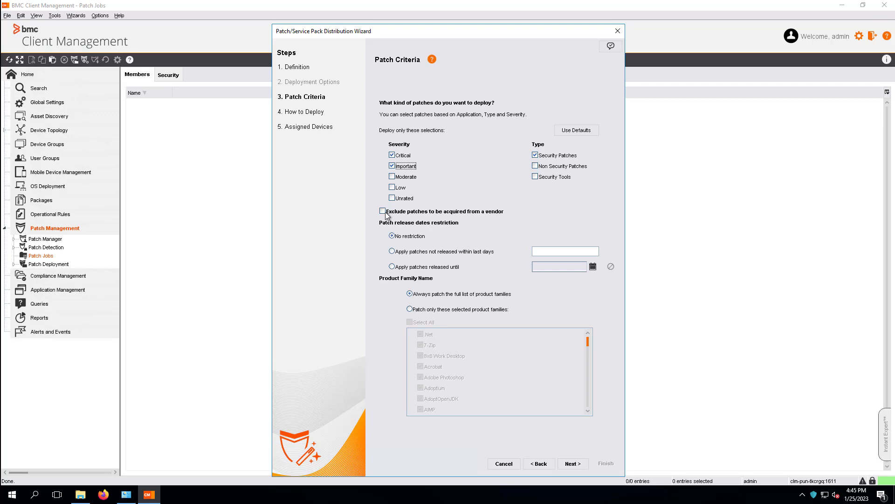
{"action": "left_click", "coordinate": [383, 212]}
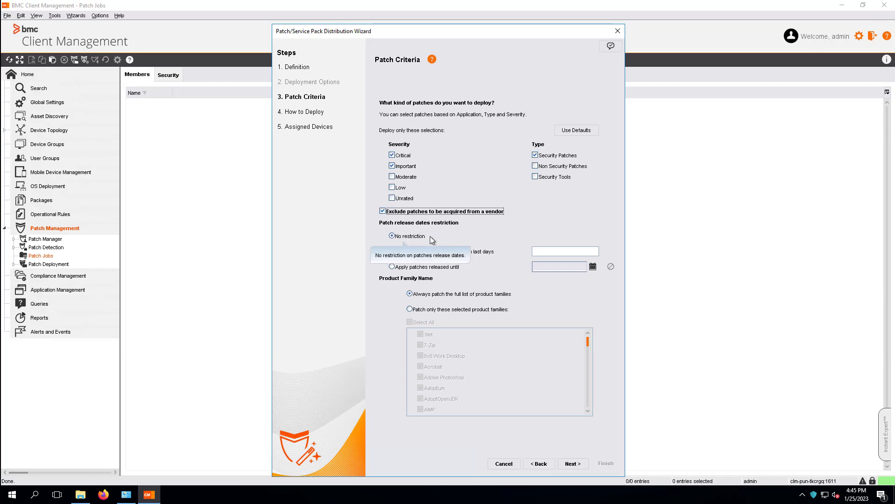
{"action": "left_click", "coordinate": [392, 252]}
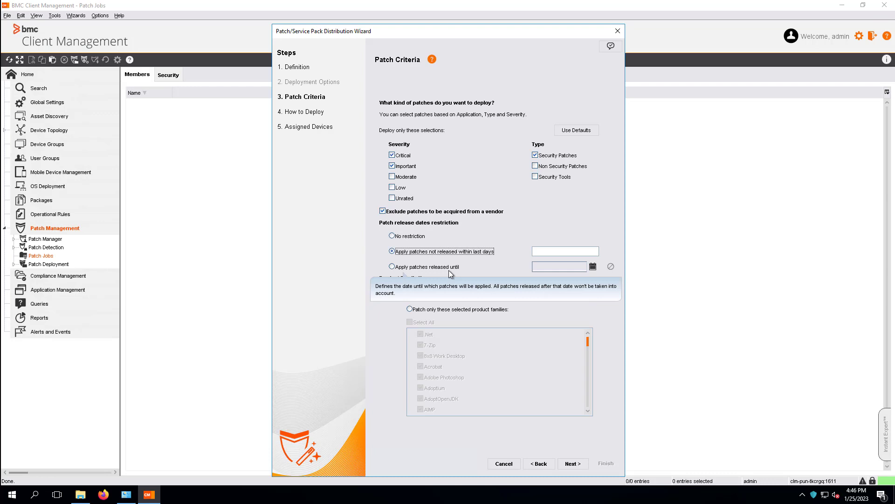
{"action": "left_click", "coordinate": [399, 237]}
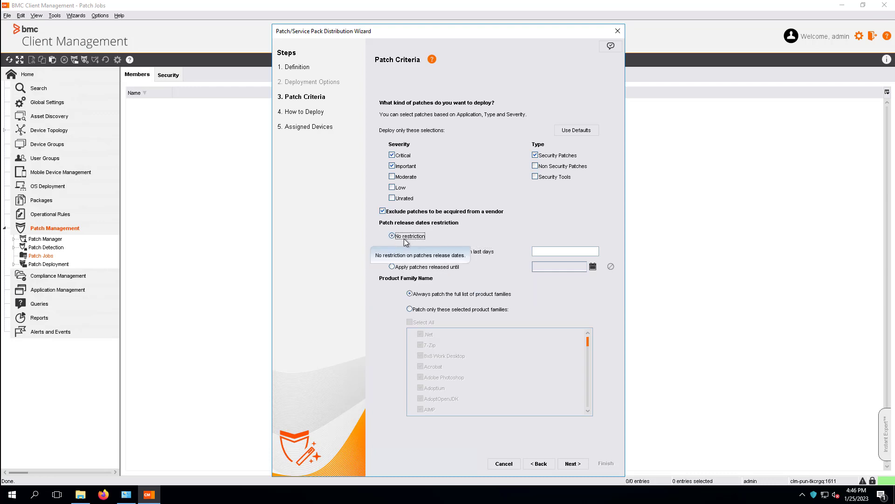
Limit the patch job to the Chrome product family and continue to How to Deploy
{"action": "left_click", "coordinate": [410, 309]}
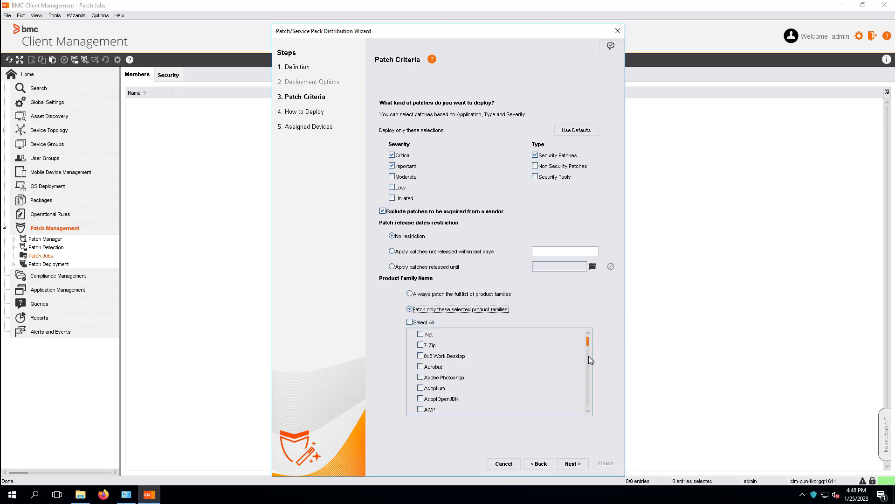
{"action": "left_click_drag", "start_coordinate": [587, 342], "coordinate": [588, 349]}
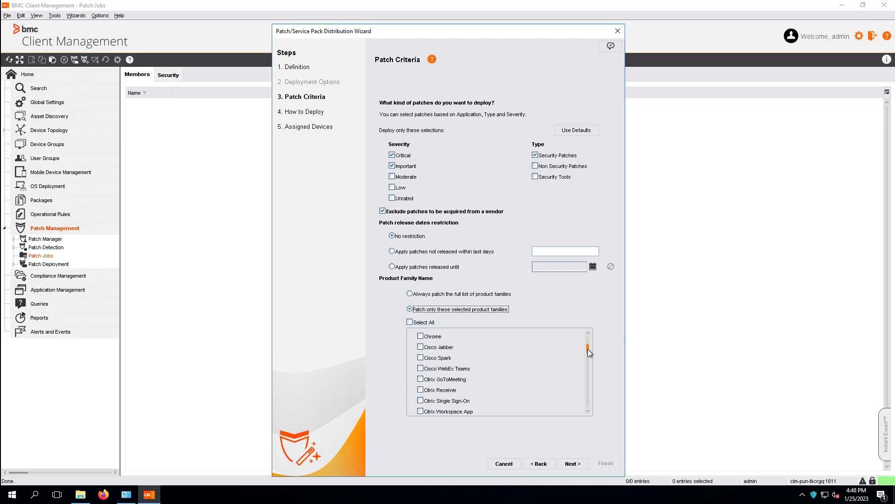
{"action": "left_click", "coordinate": [420, 336]}
{"action": "left_click", "coordinate": [576, 464]}
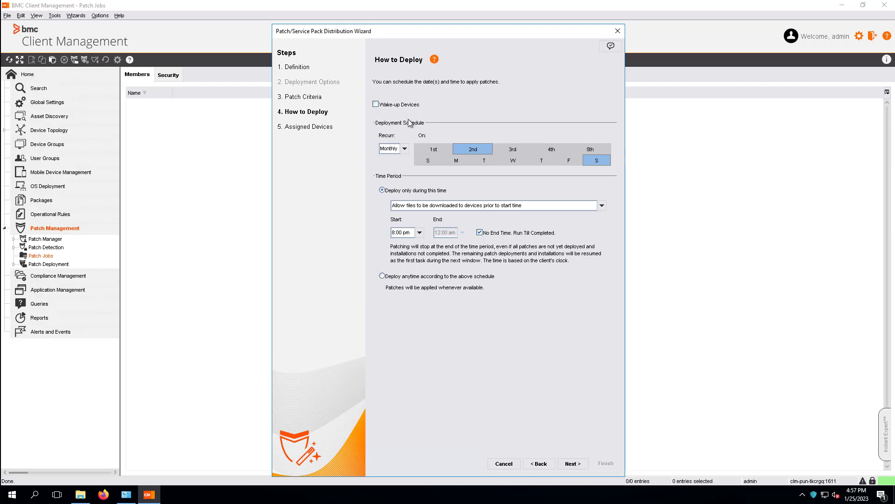
Keep Monthly recurrence, deploy only during the time window, and list the pre-start download options
{"action": "left_click", "coordinate": [404, 149]}
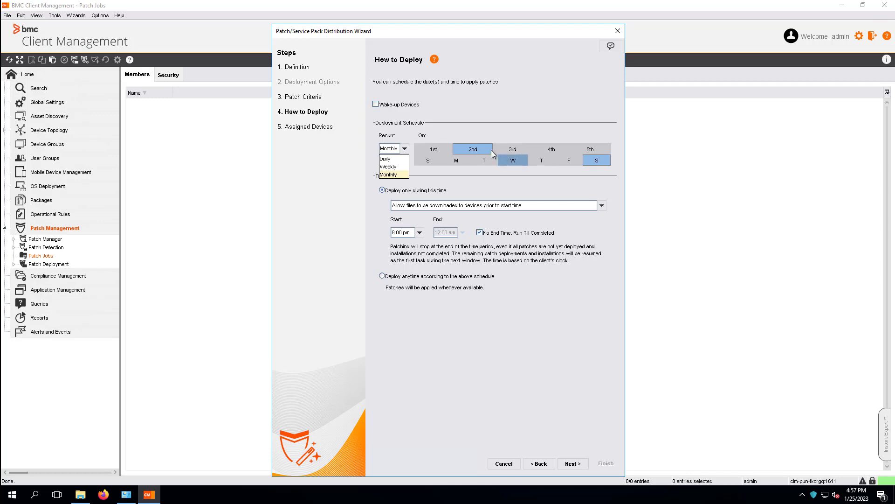
{"action": "left_click", "coordinate": [471, 151]}
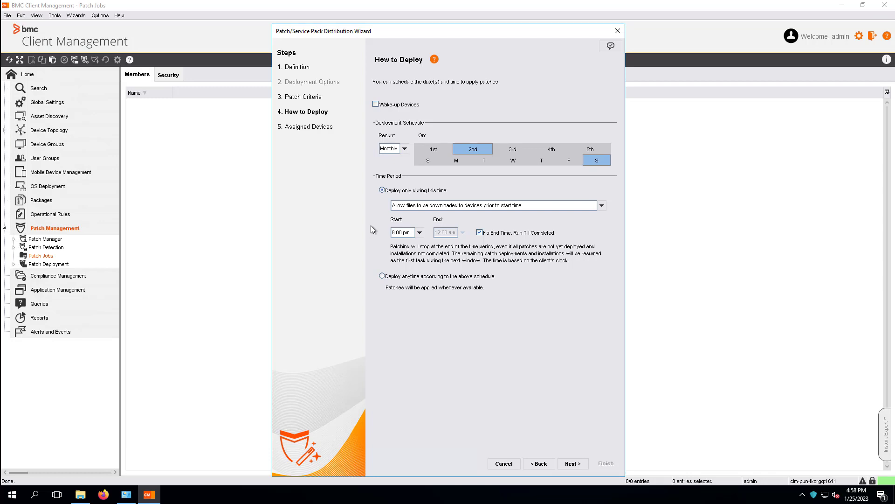
{"action": "left_click", "coordinate": [429, 193]}
{"action": "left_click", "coordinate": [602, 207]}
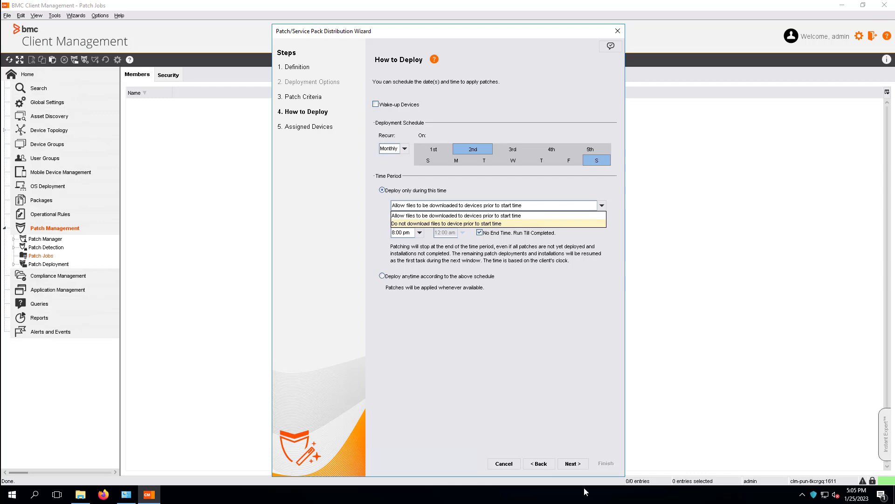
Allow downloads before start time and end the deployment window at 01:00 am
{"action": "left_click", "coordinate": [415, 217]}
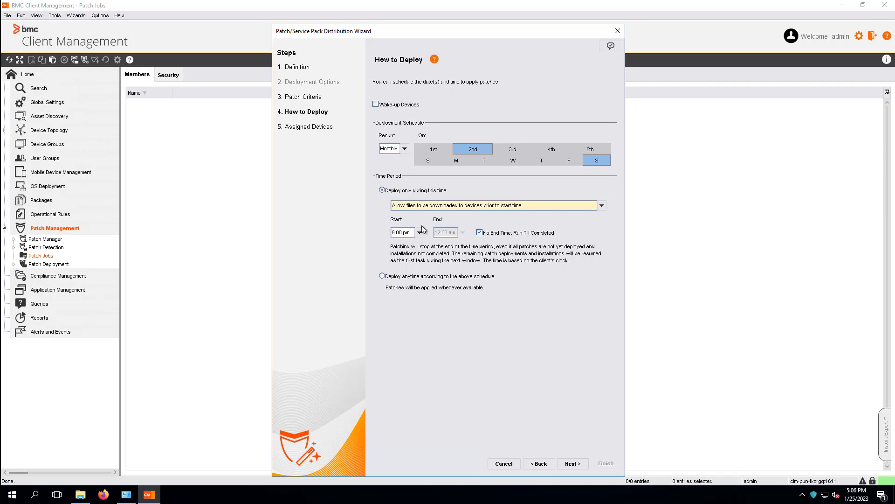
{"action": "mouse_move", "coordinate": [440, 224]}
{"action": "left_click", "coordinate": [479, 232]}
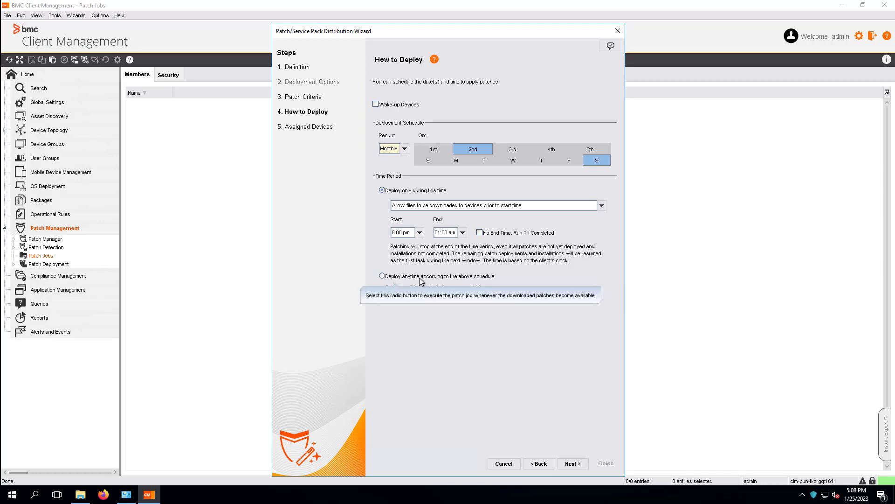
Deploy anytime according to the schedule and change recurrence to Daily
{"action": "left_click", "coordinate": [383, 276]}
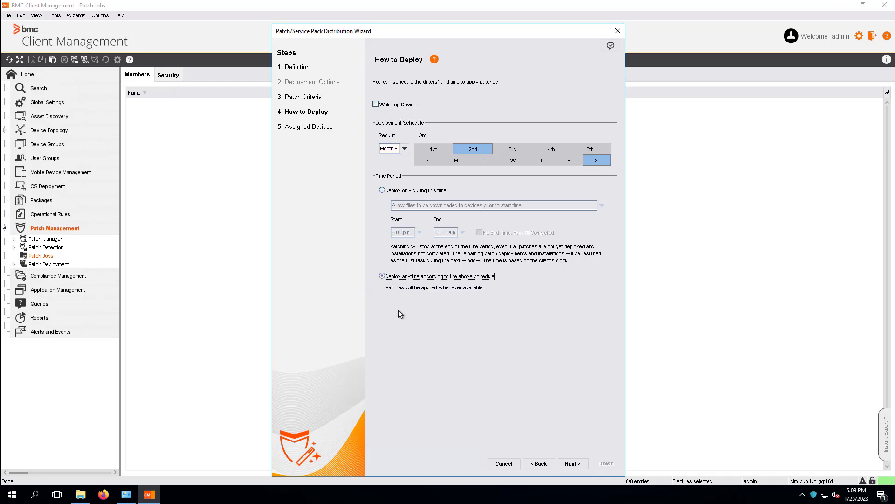
{"action": "left_click", "coordinate": [405, 149]}
{"action": "left_click", "coordinate": [388, 159]}
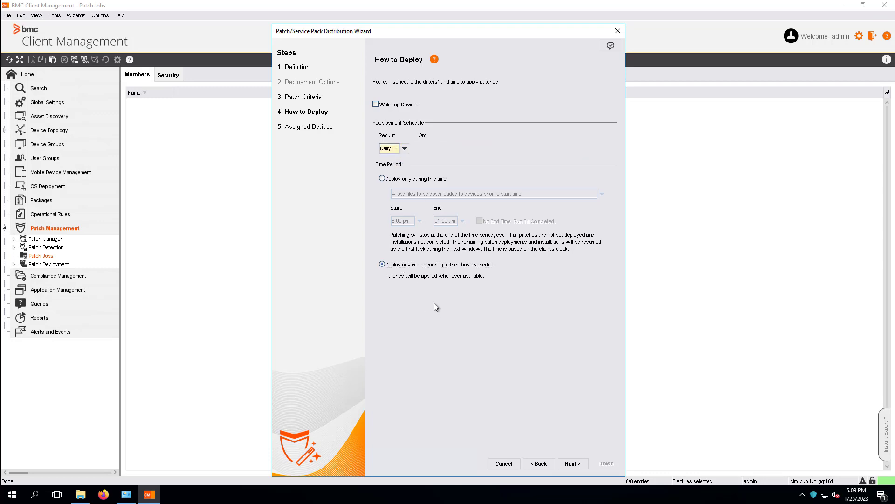
Assign device CLM-PUN-TKVEAR to the Google Chrome job and finish the wizard
{"action": "left_click", "coordinate": [578, 463]}
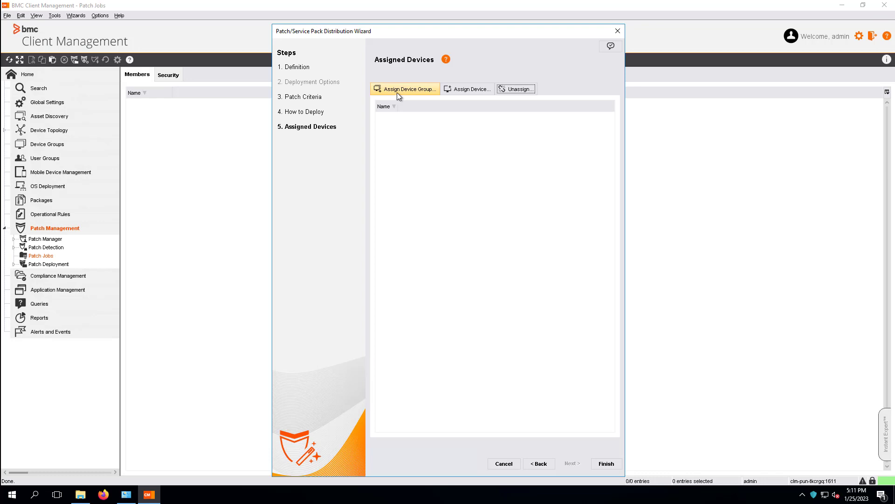
{"action": "left_click", "coordinate": [464, 91]}
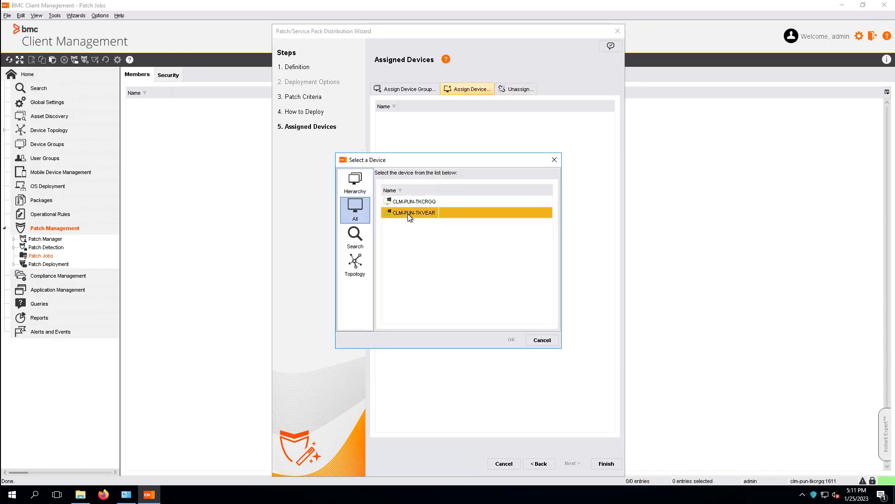
{"action": "left_click", "coordinate": [409, 213]}
{"action": "left_click", "coordinate": [512, 340]}
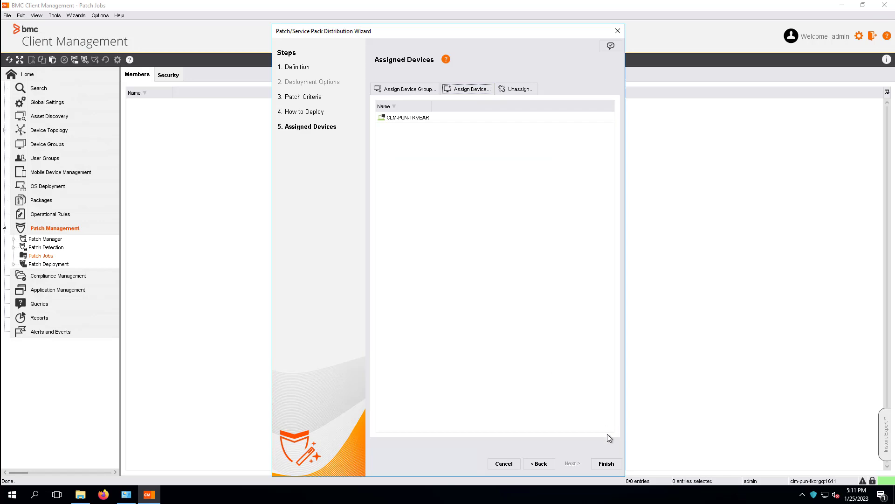
{"action": "left_click", "coordinate": [606, 463]}
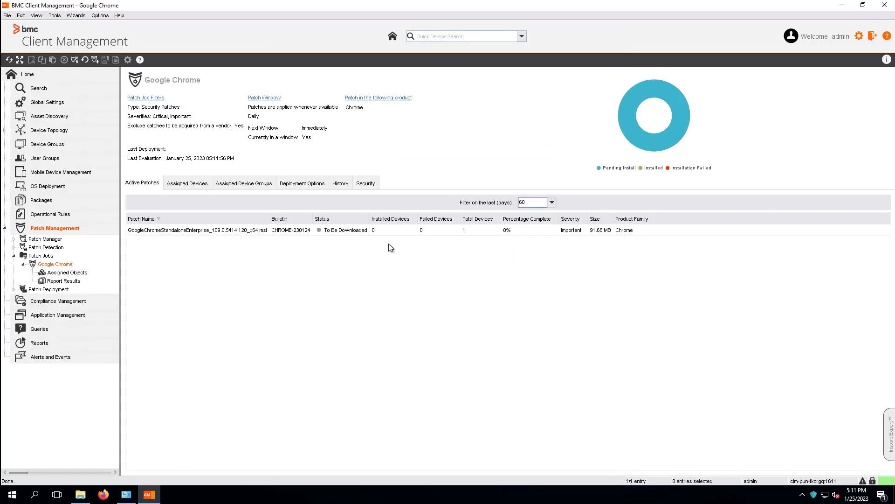
{"action": "left_click", "coordinate": [160, 231]}
{"action": "left_click", "coordinate": [155, 231]}
Review the job's assigned device CLM-PUN-TKVEAR, then its empty Assigned Device Groups list
{"action": "left_click", "coordinate": [183, 183]}
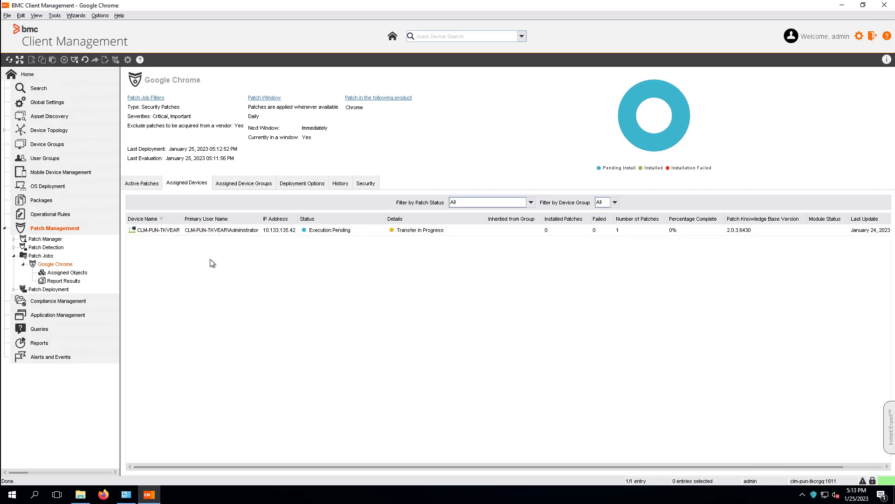
{"action": "left_click", "coordinate": [153, 232]}
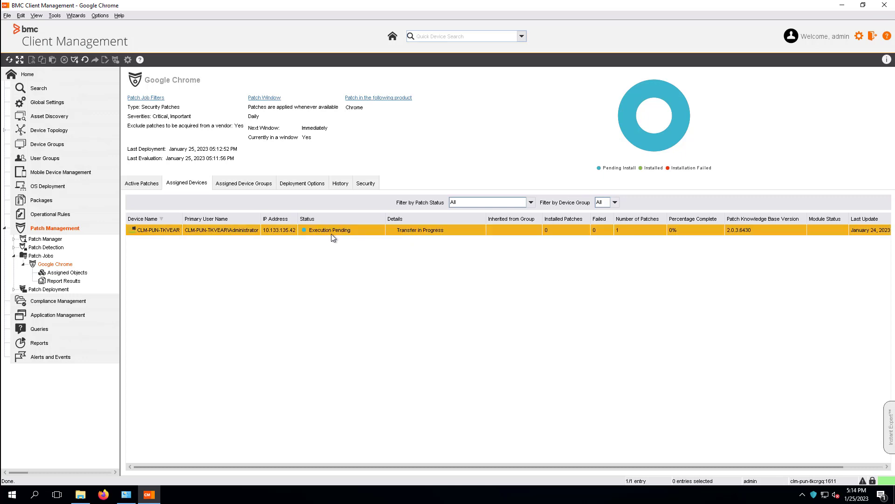
{"action": "left_click", "coordinate": [244, 183]}
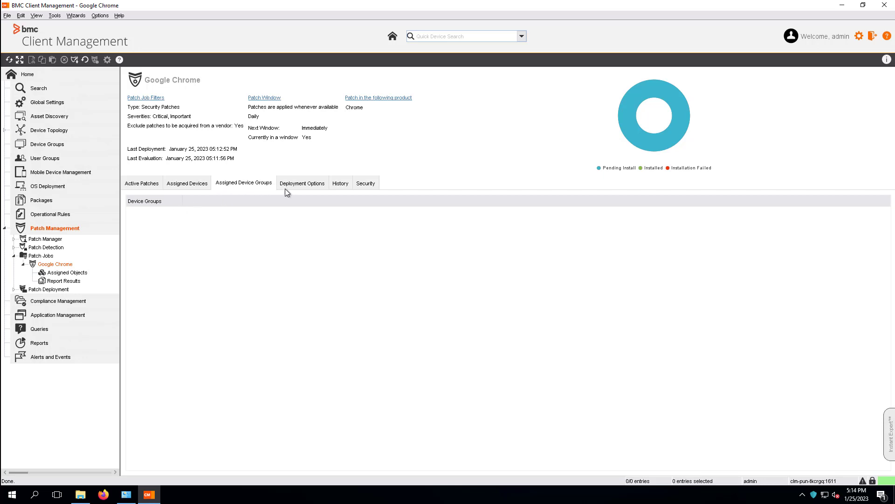
Open and cancel the Deployment Options editor, then view the job's History
{"action": "left_click", "coordinate": [297, 184]}
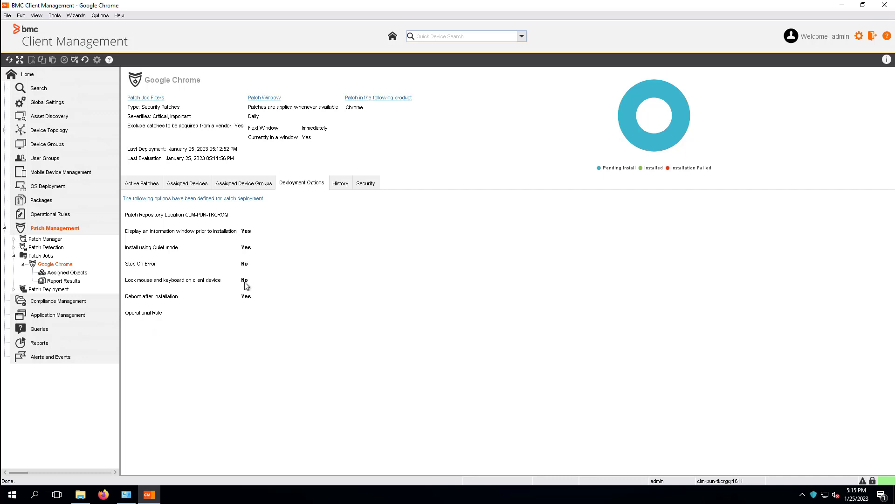
{"action": "left_click", "coordinate": [157, 203]}
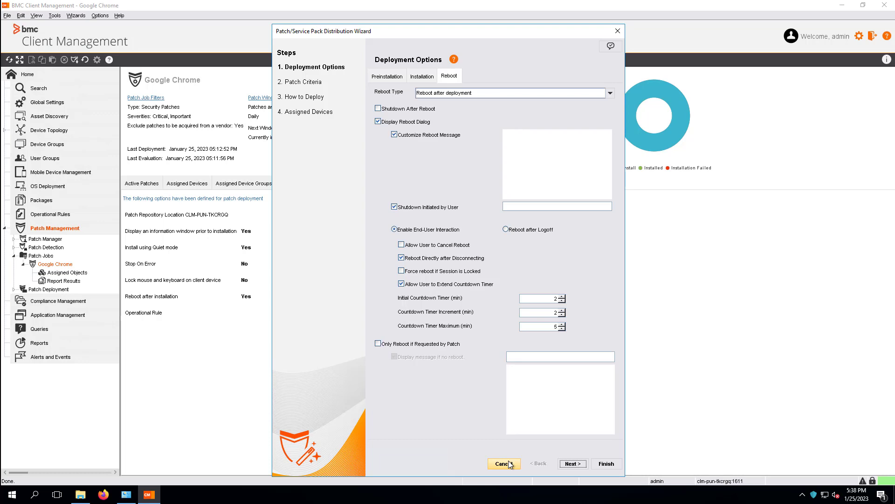
{"action": "left_click", "coordinate": [511, 463]}
{"action": "left_click", "coordinate": [340, 183]}
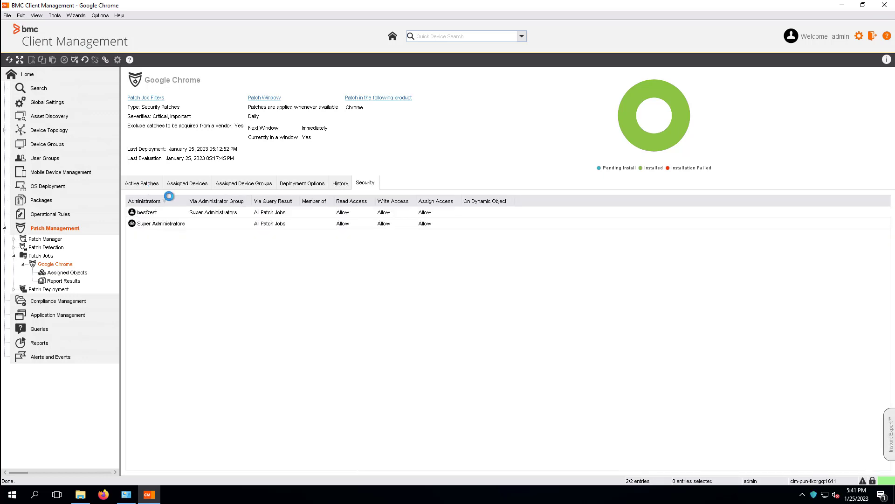
Check the Chrome patch's installation status on device CLM-PUN-TKVEAR under Assigned Devices
{"action": "left_click", "coordinate": [322, 230]}
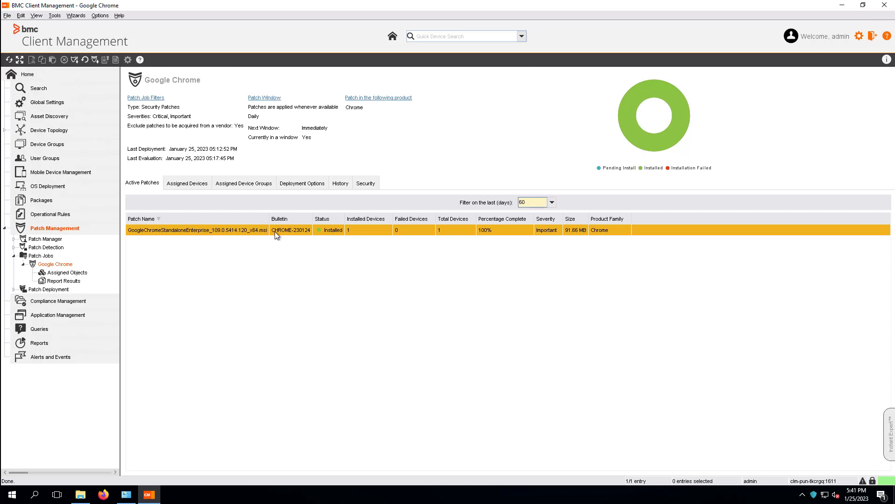
{"action": "left_click", "coordinate": [183, 185]}
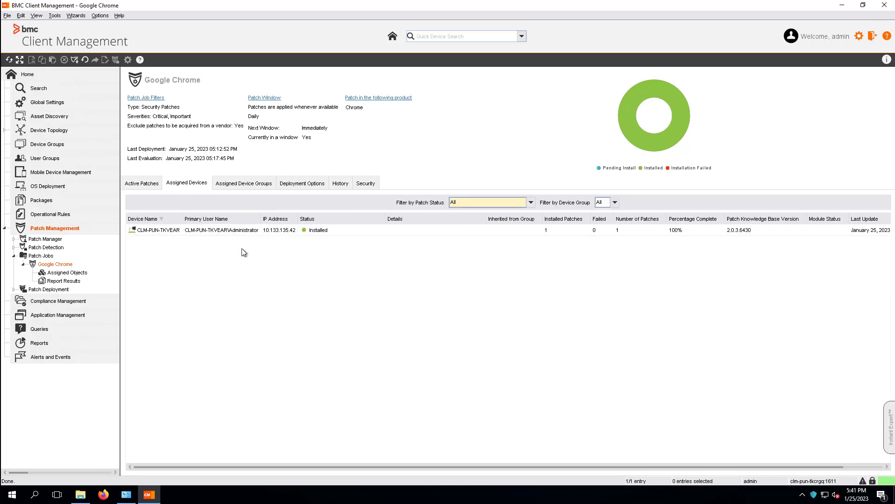
{"action": "left_click", "coordinate": [225, 232]}
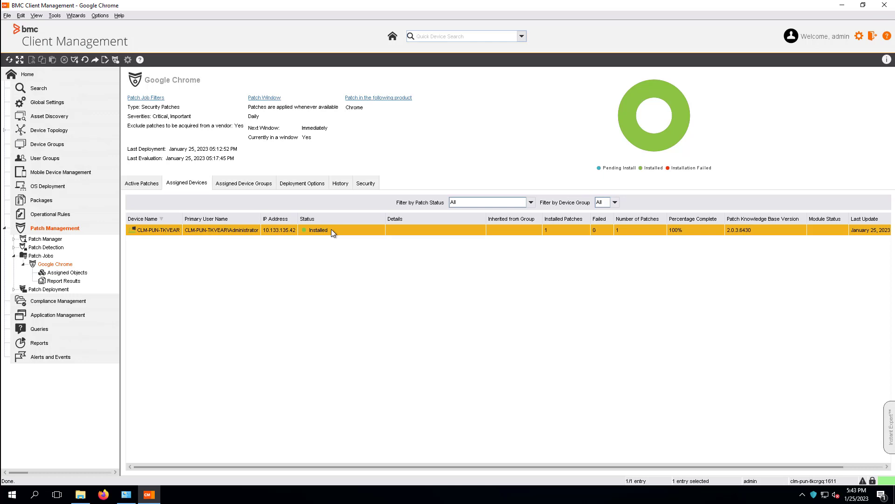
View the patch job log file for CLM-PUN-TKVEAR, then close it
{"action": "right_click", "coordinate": [331, 230]}
{"action": "left_click", "coordinate": [365, 326]}
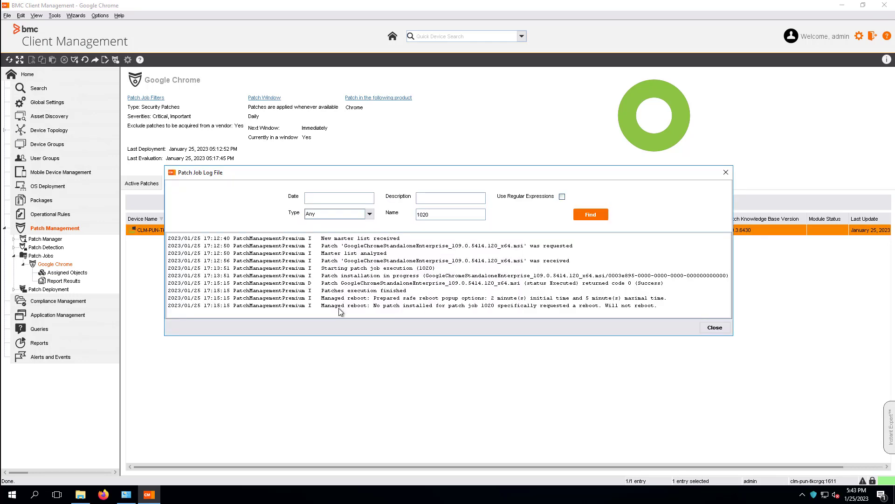
{"action": "left_click", "coordinate": [714, 328]}
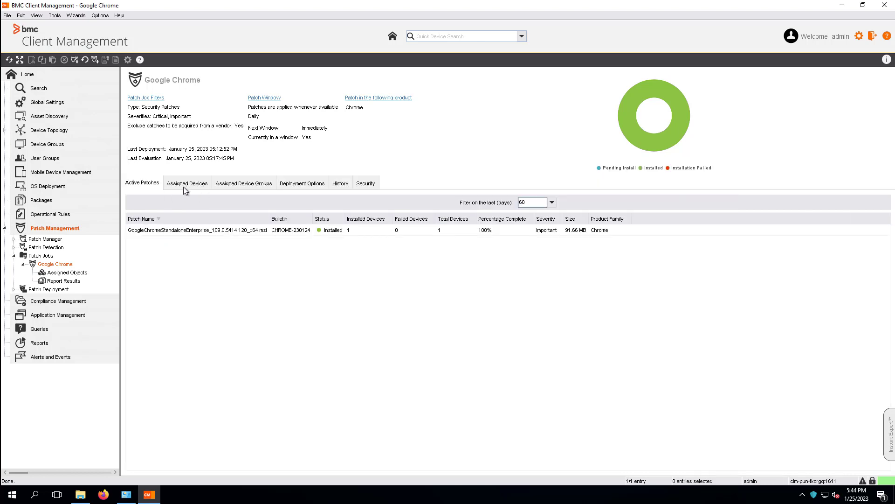
{"action": "right_click", "coordinate": [198, 244]}
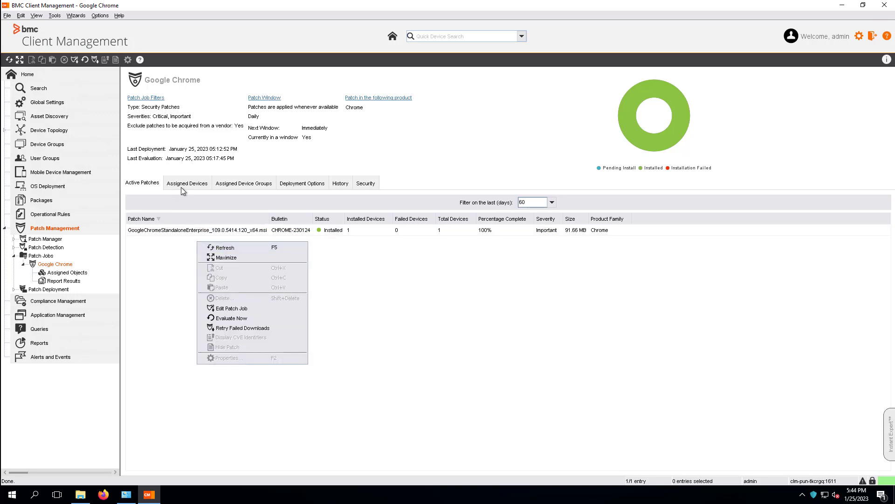
{"action": "left_click", "coordinate": [228, 310]}
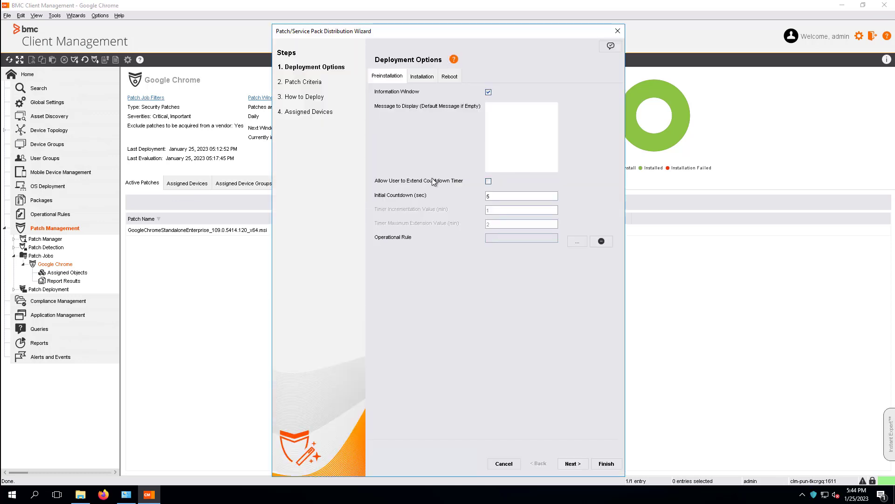
{"action": "left_click", "coordinate": [572, 463]}
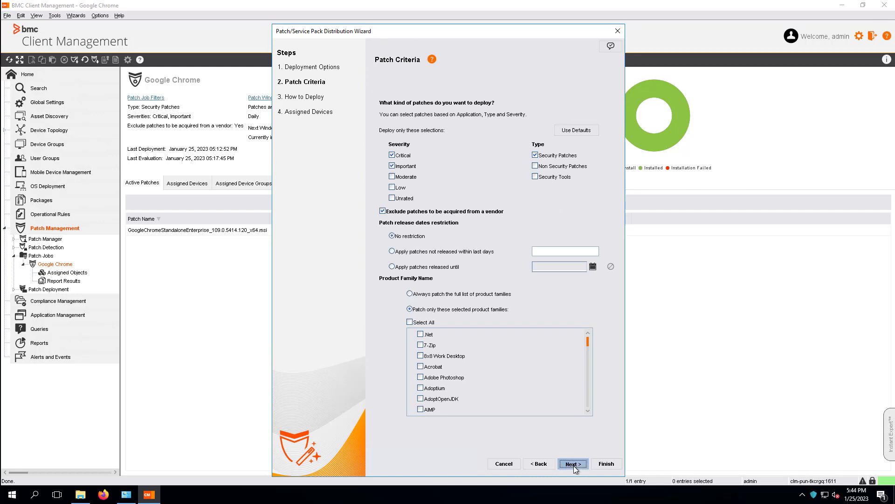
{"action": "left_click", "coordinate": [573, 464]}
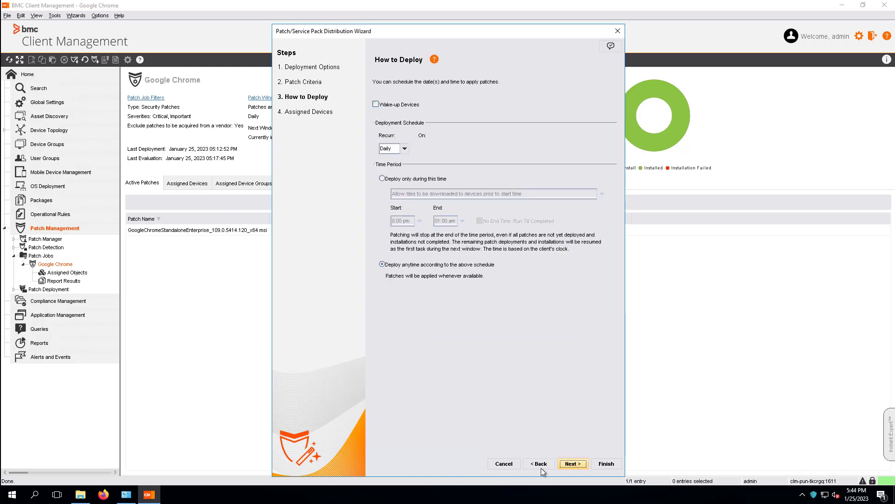
{"action": "left_click", "coordinate": [501, 463]}
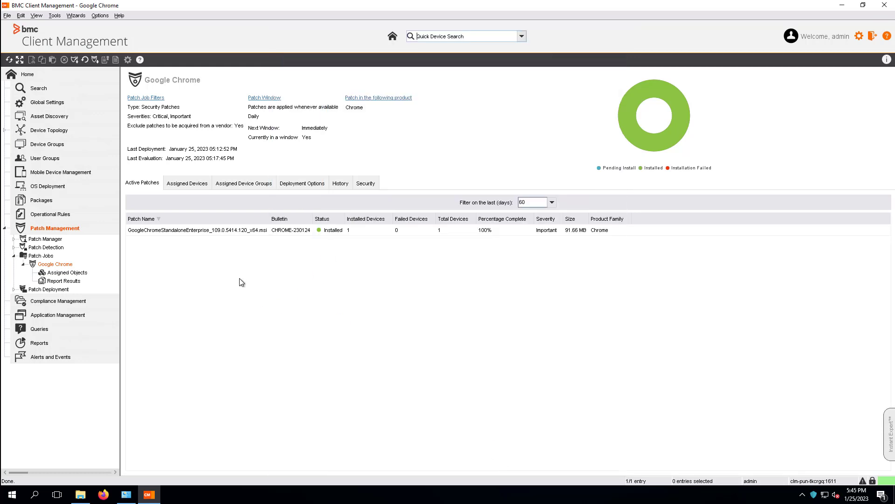